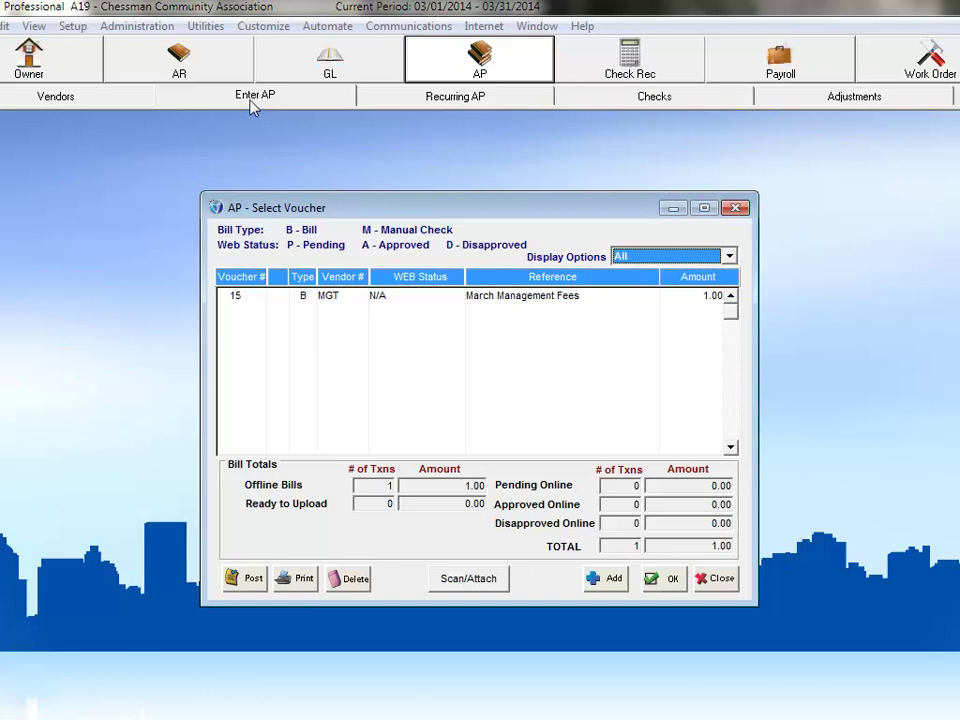
Open the March Management Fees voucher for vendor MGT and set its invoice number to 1501.
click(333, 299)
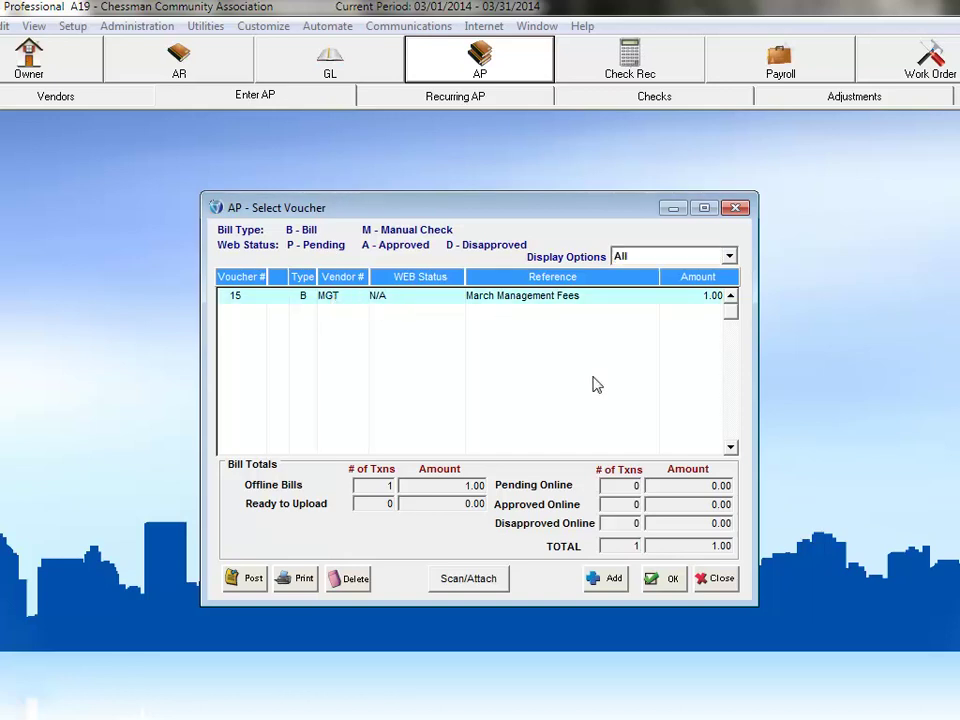
click(667, 580)
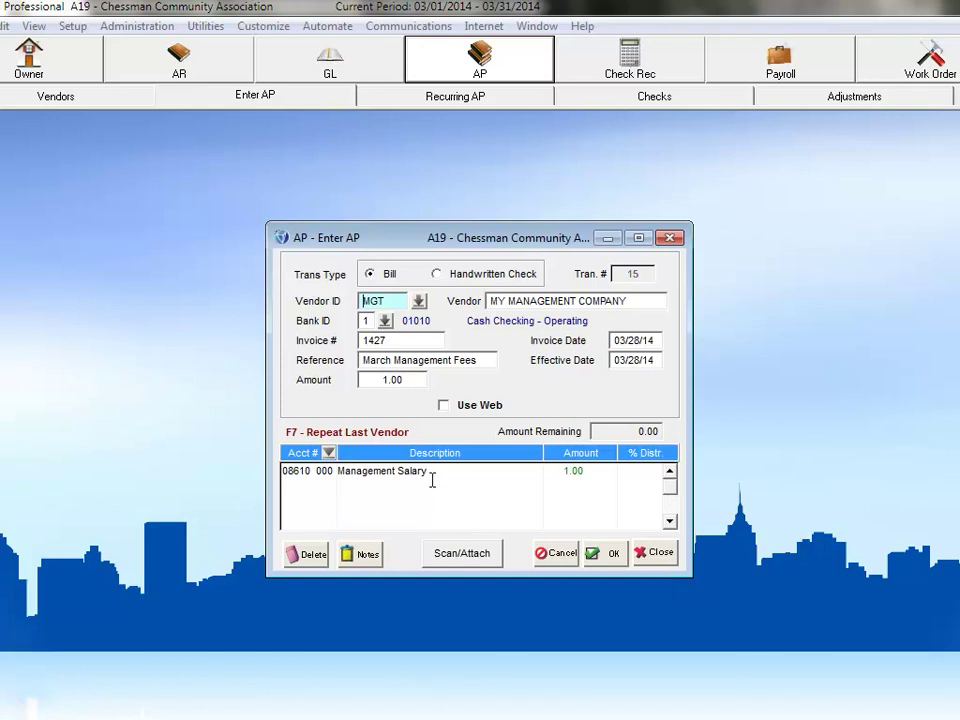
click(360, 340)
drag(360, 340, 406, 340)
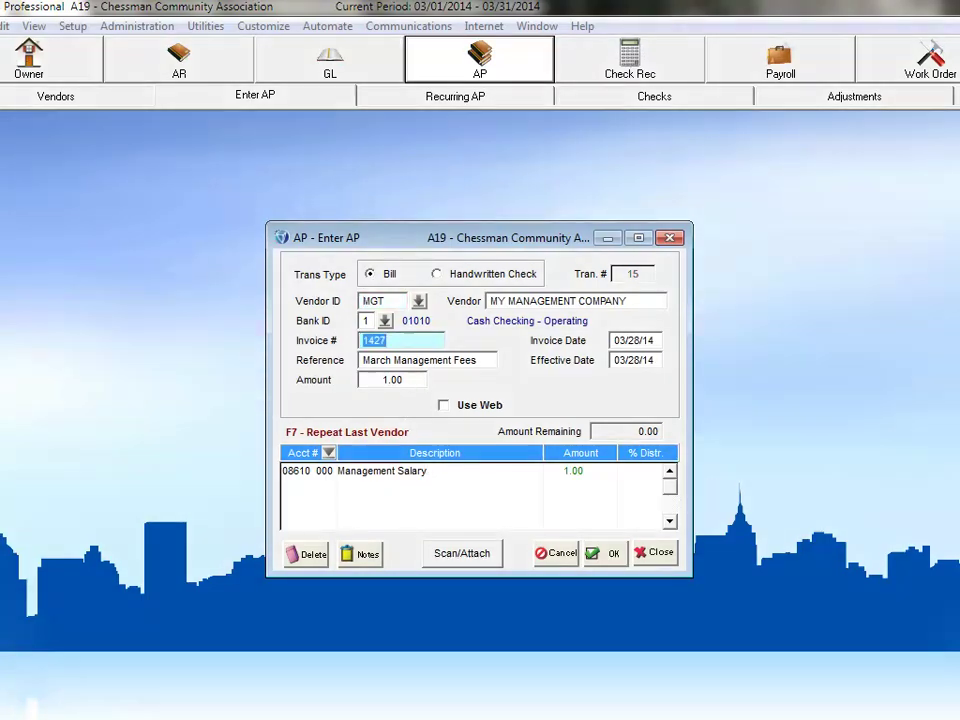
text(1501)
Set the voucher's reference to "April 2014 Management Fee" and its amount to 1000.
drag(362, 360, 478, 360)
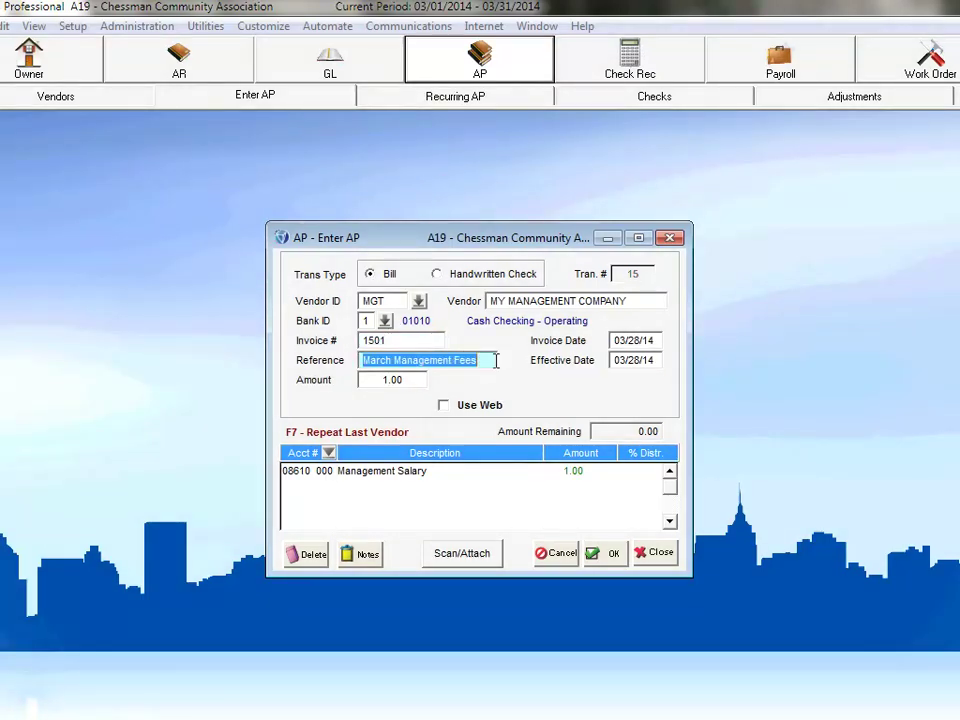
text(April 2014 M)
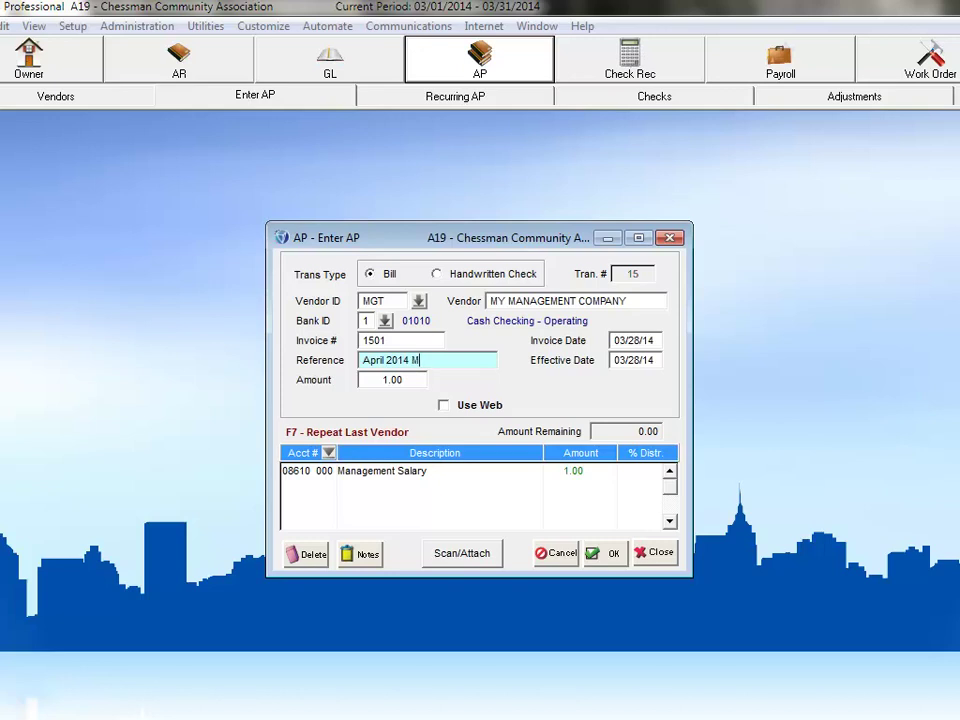
text(anagement Fee)
click(388, 379)
text(1000)
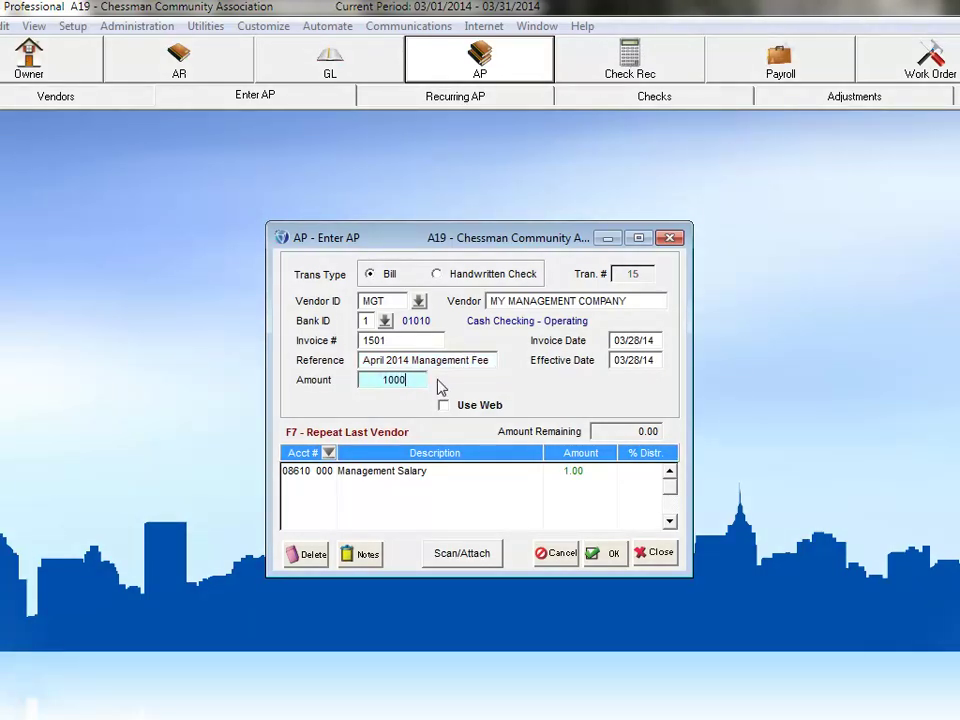
Replace the voucher's distribution account with 07010 Management Fees, finding it by searching account descriptions for "mana".
click(303, 475)
click(328, 455)
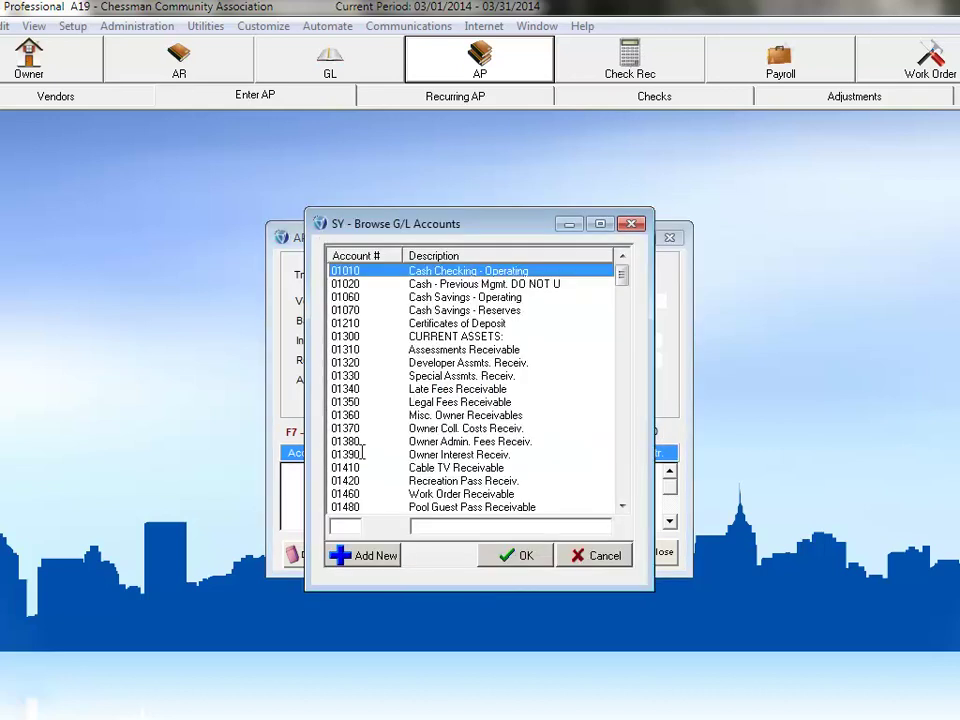
click(444, 527)
text(mana)
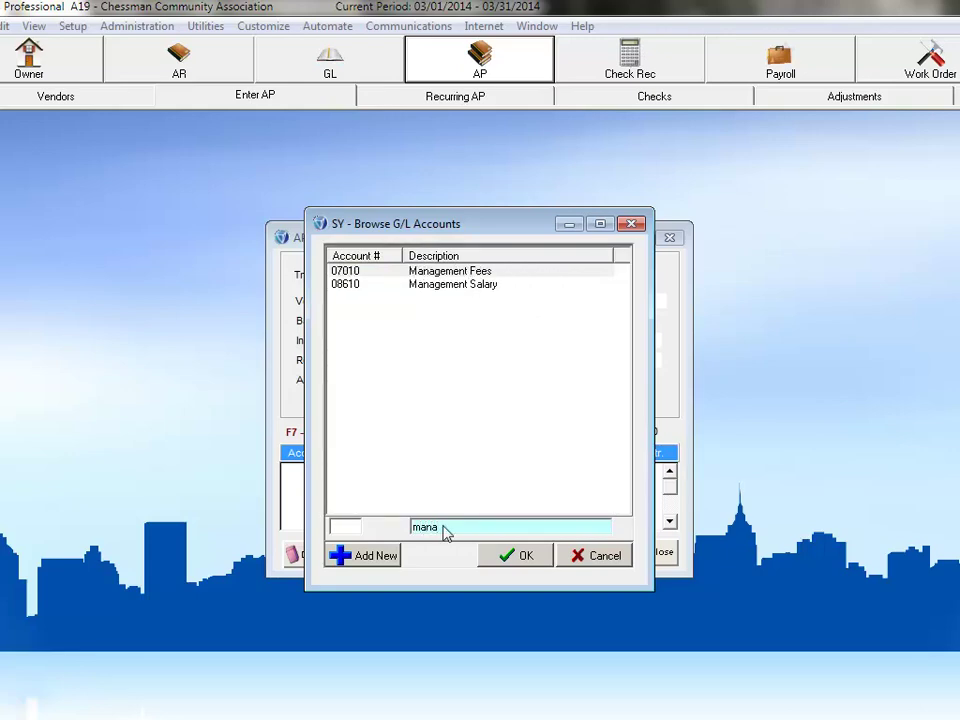
double_click(450, 272)
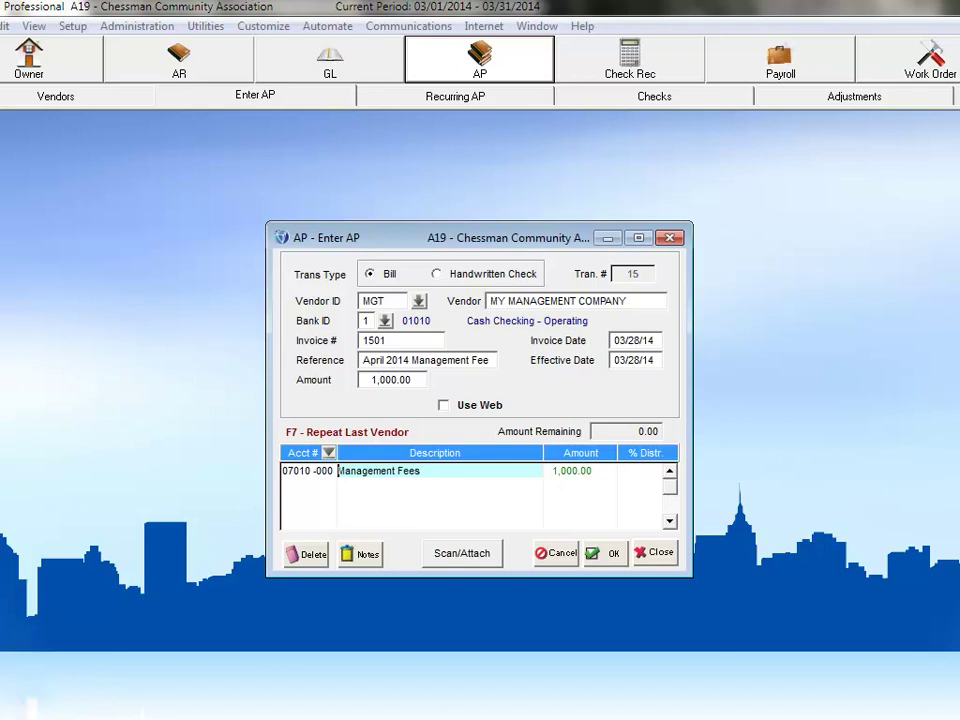
click(437, 275)
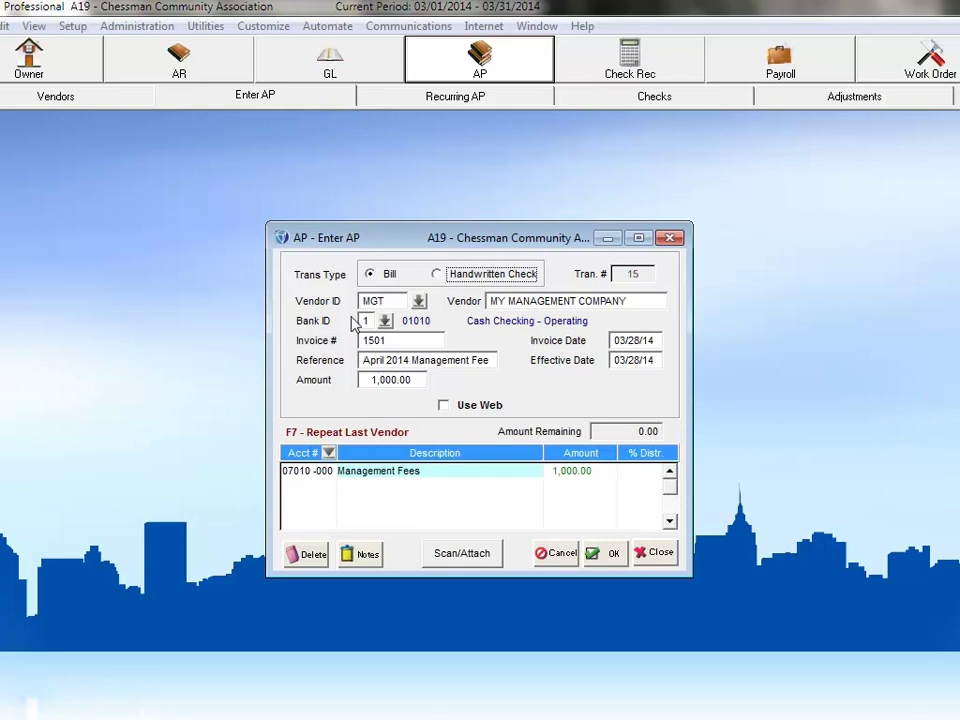
click(302, 555)
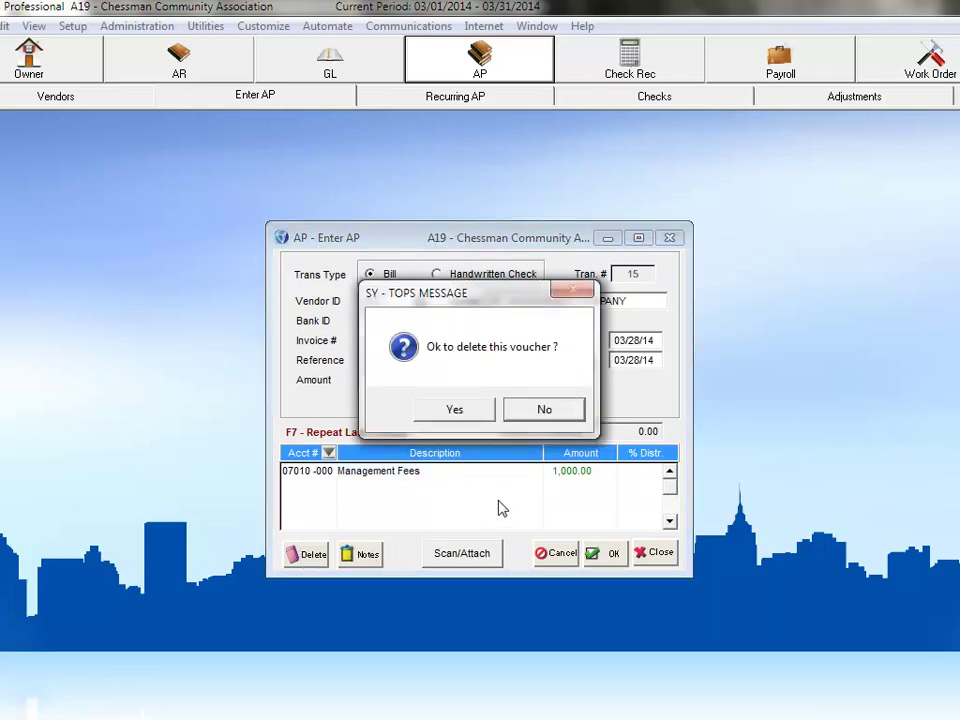
click(537, 411)
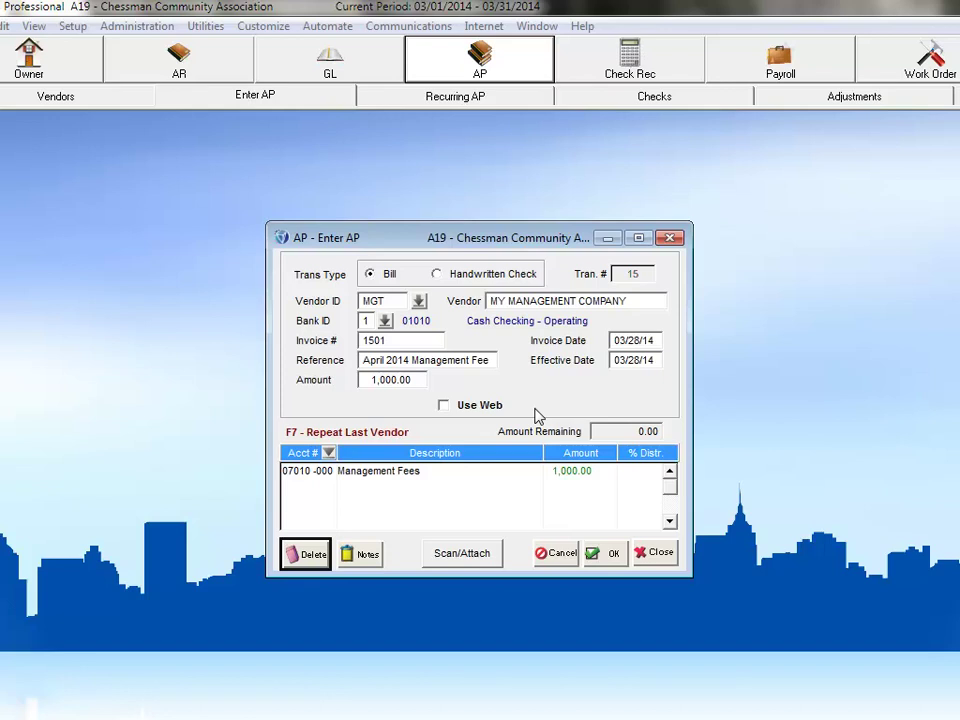
Save the edited management fee voucher and post the payable transactions.
click(617, 557)
click(660, 561)
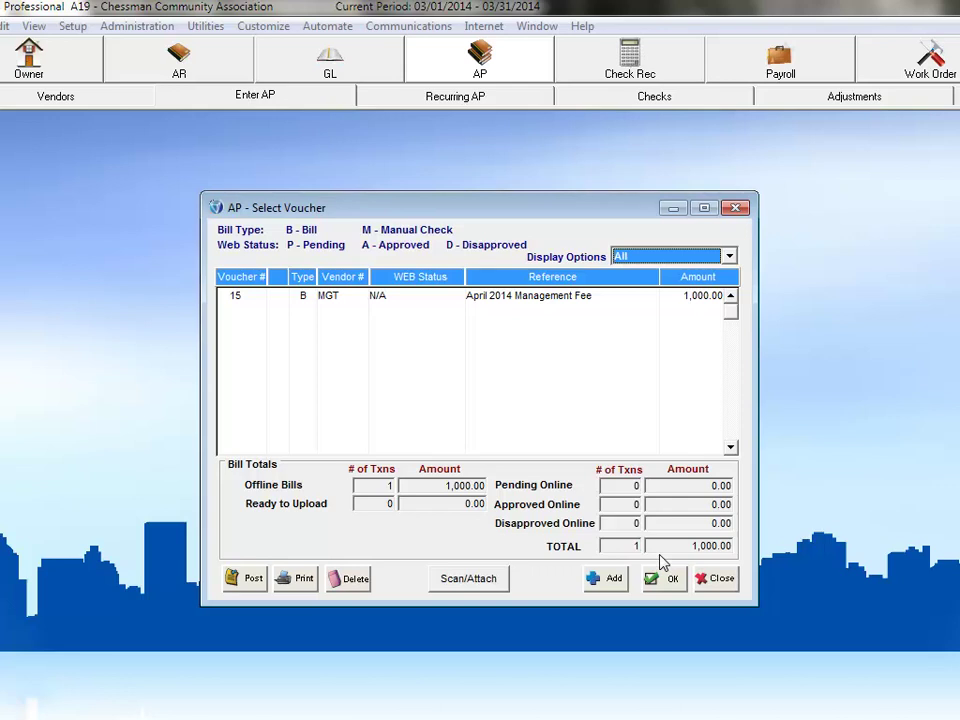
click(248, 580)
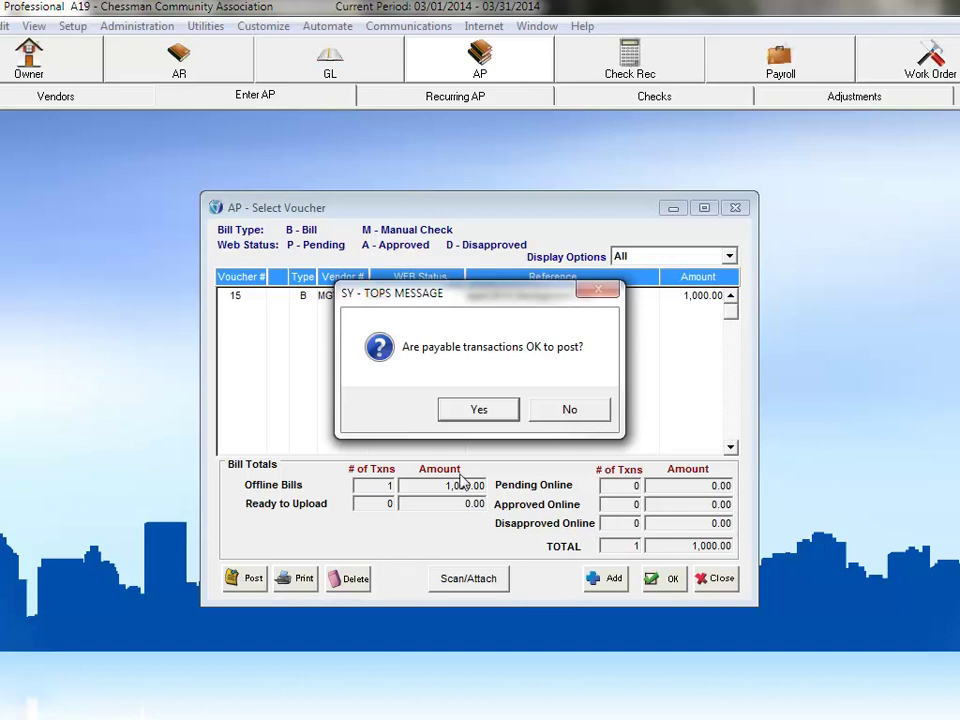
click(472, 413)
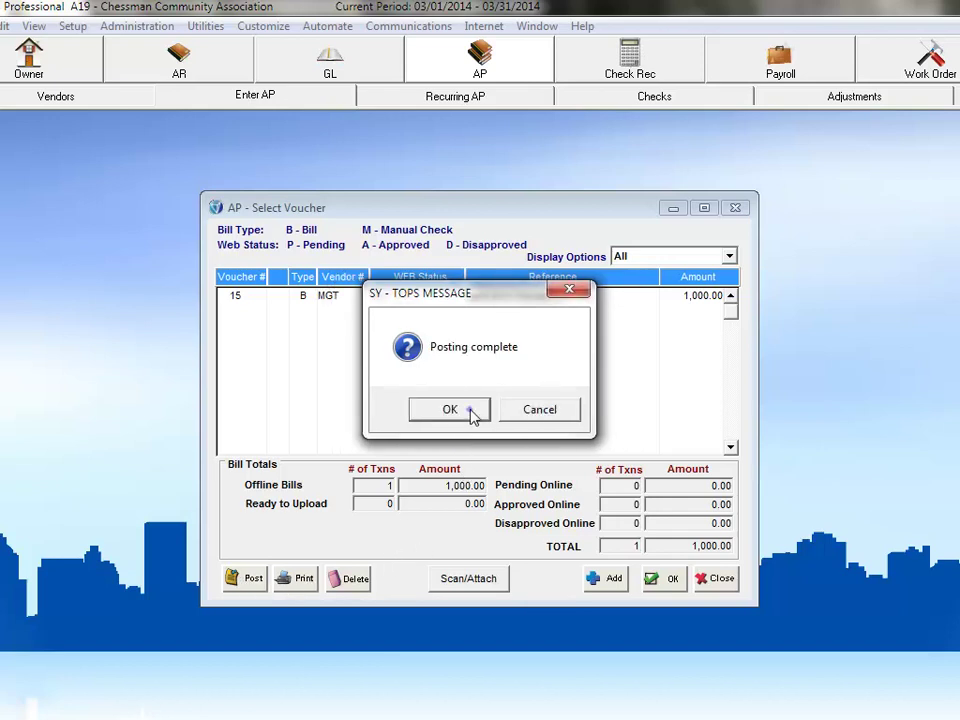
click(450, 410)
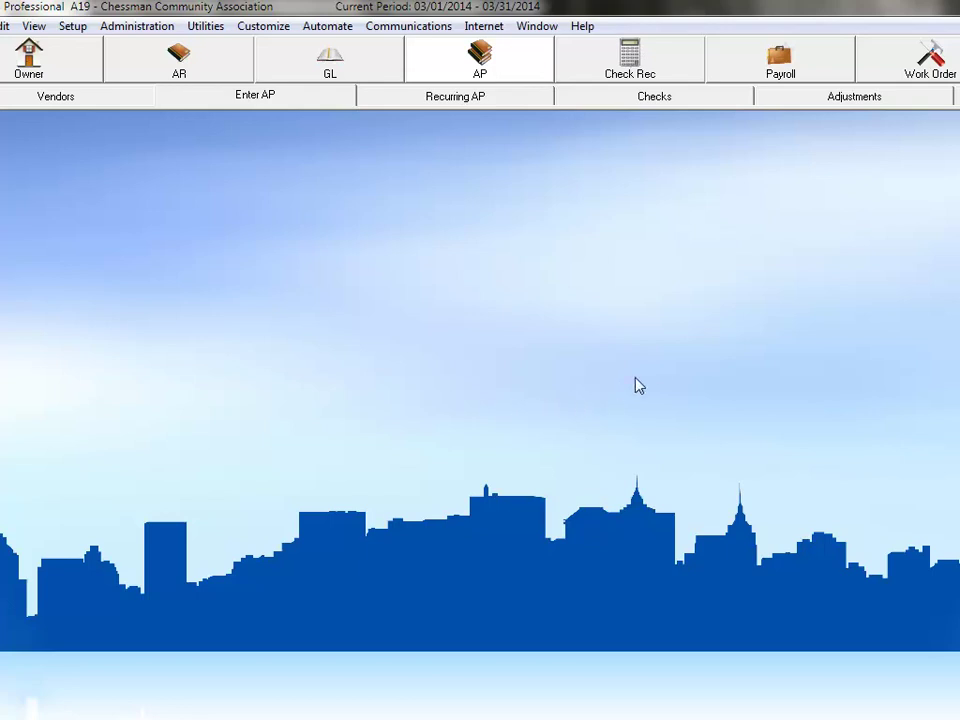
Start an adjustment of the unpaid Outside Light Repair invoice, transaction 14, with the type Cancel Voucher.
click(782, 101)
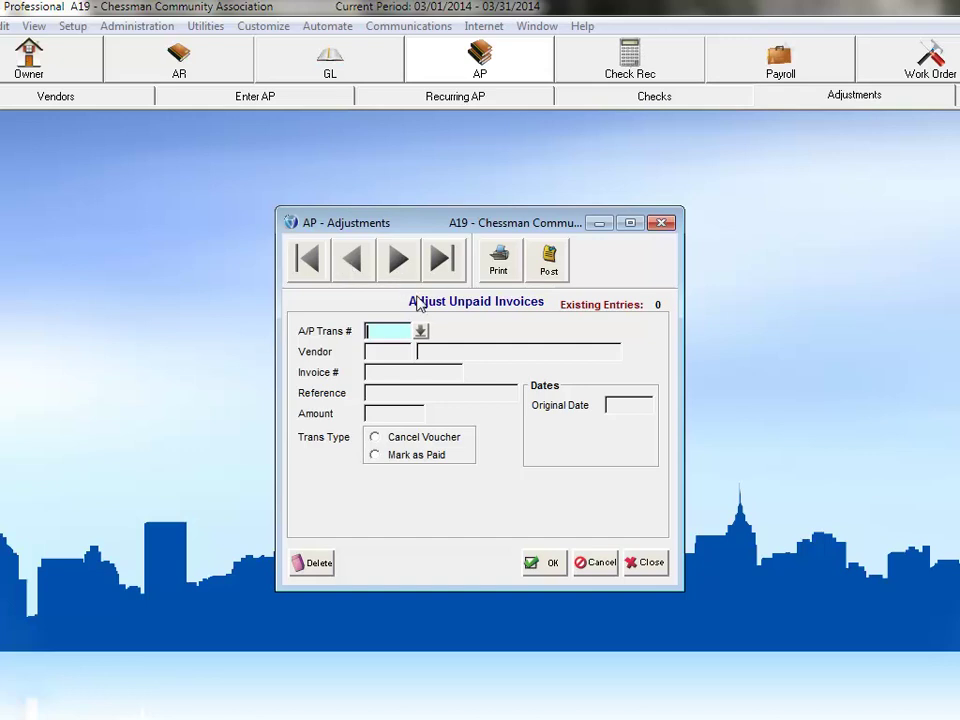
click(421, 331)
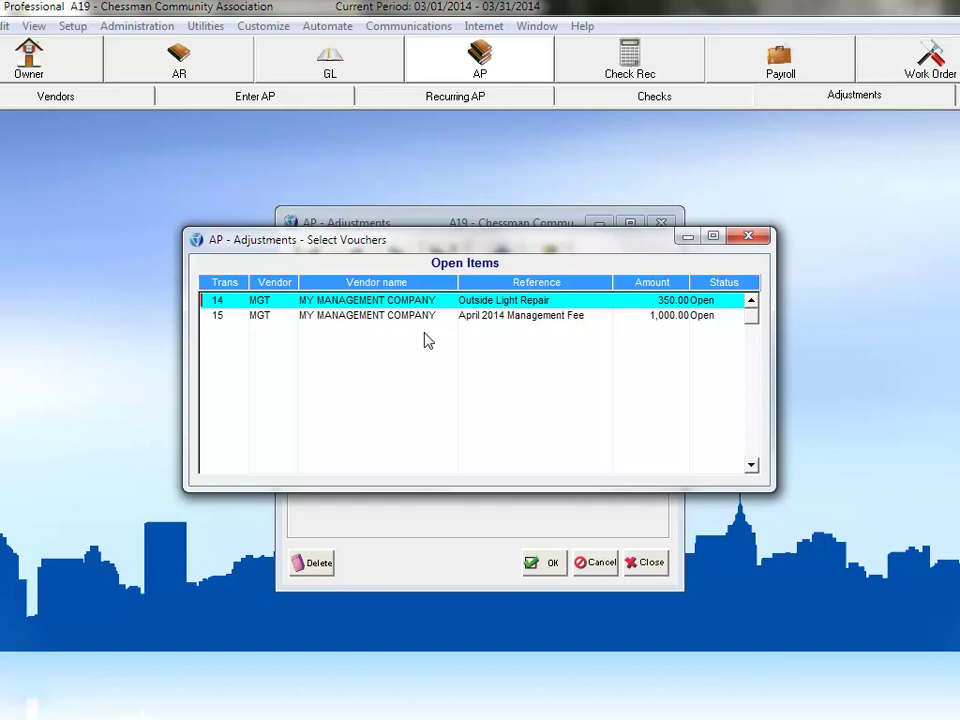
double_click(332, 302)
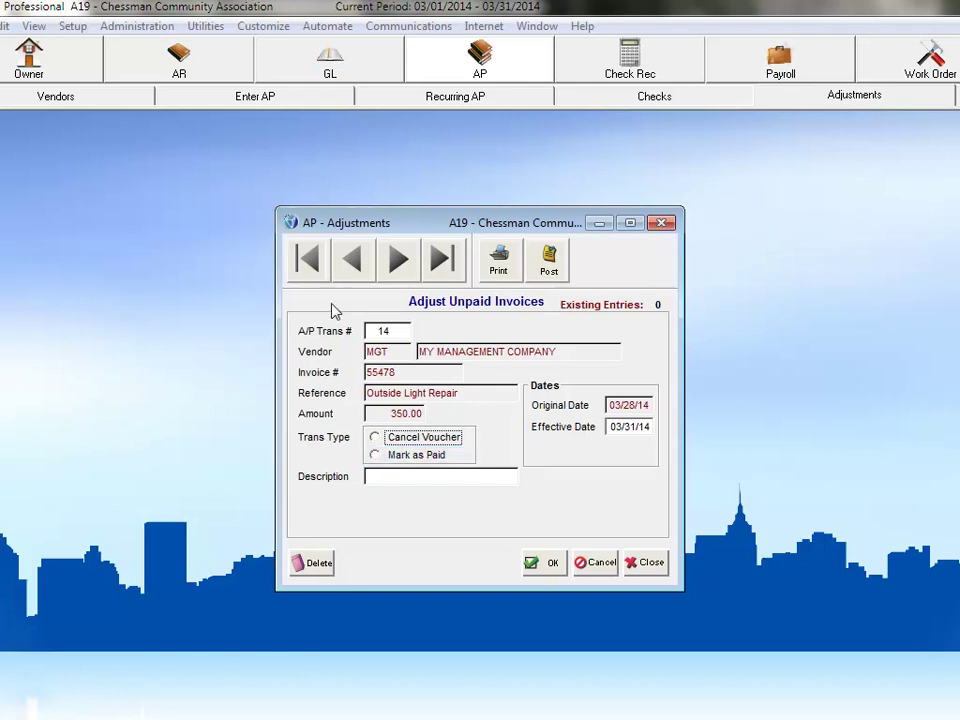
click(374, 437)
Give the cancellation the effective date 03/28/14 and the description "Wrong Vendor", and save it.
click(609, 427)
text(03/28/14)
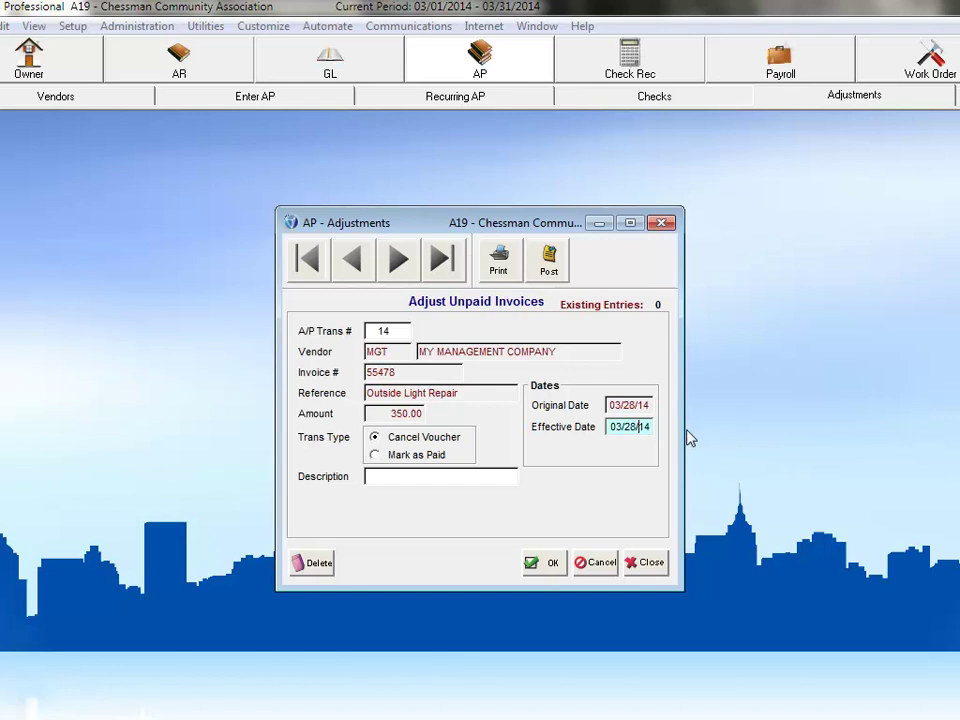
click(409, 479)
text(Wrong Vendor)
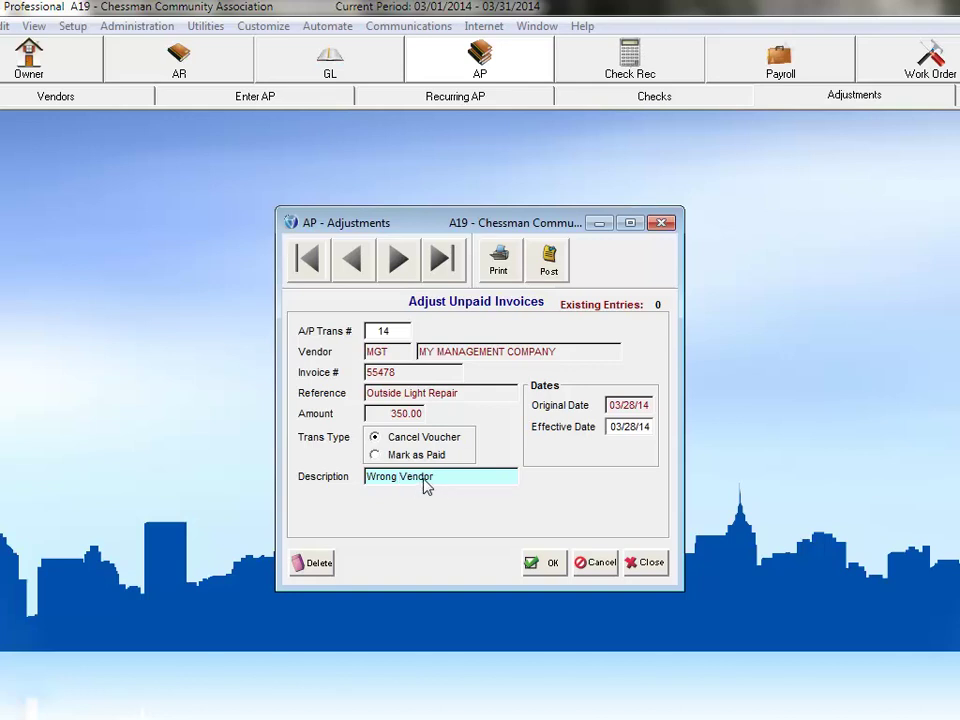
click(545, 564)
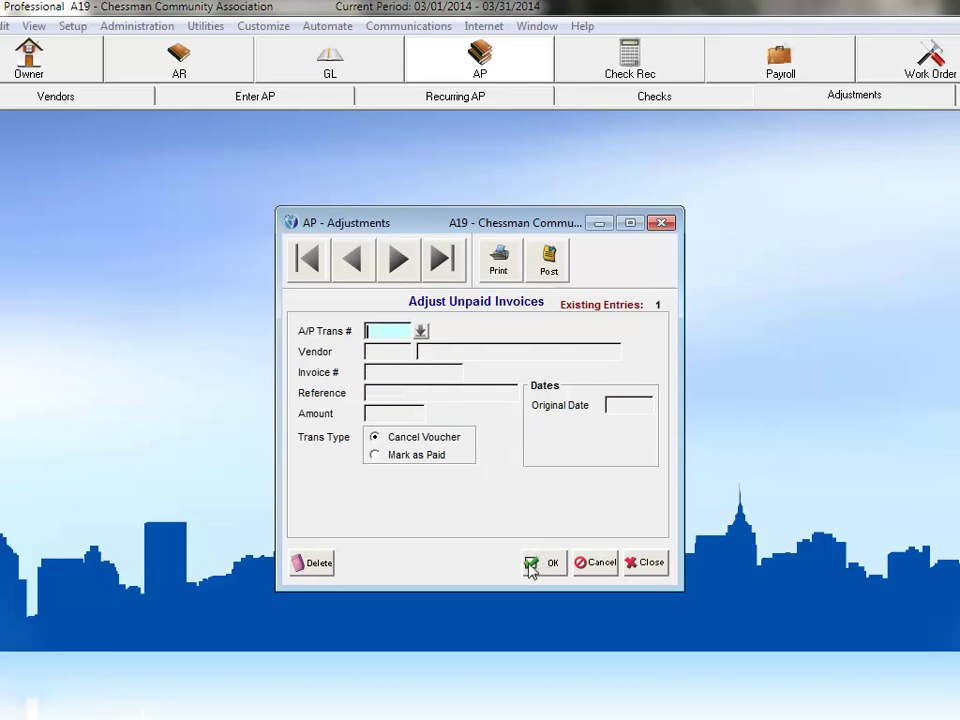
Adjust the April 2014 Management Fee invoice, transaction 15, as Mark as Paid with check date 04/01/14.
click(421, 331)
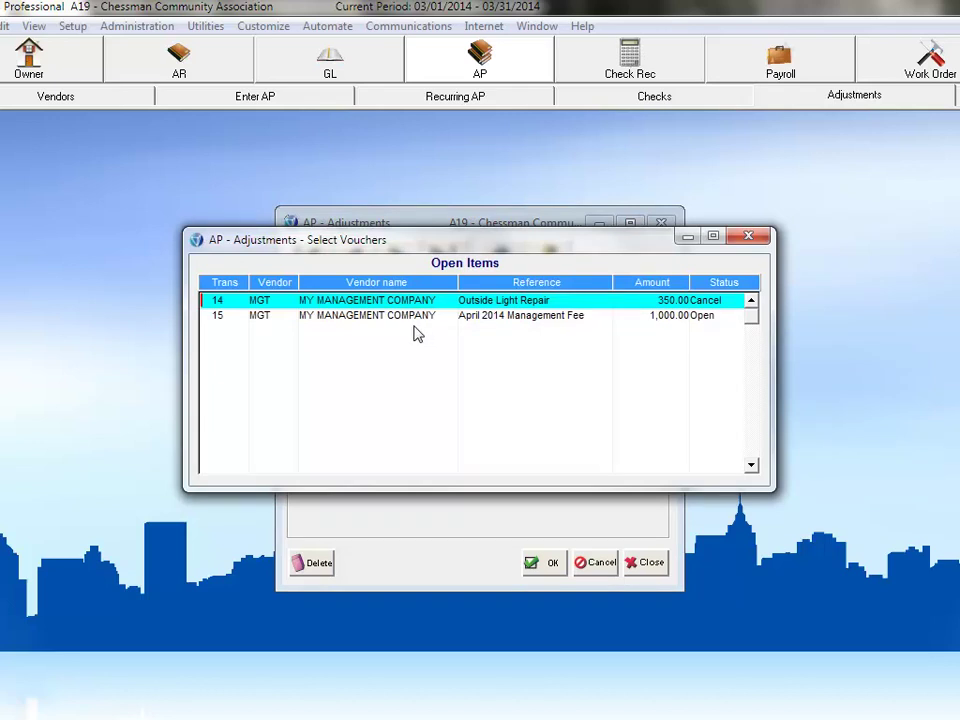
double_click(403, 318)
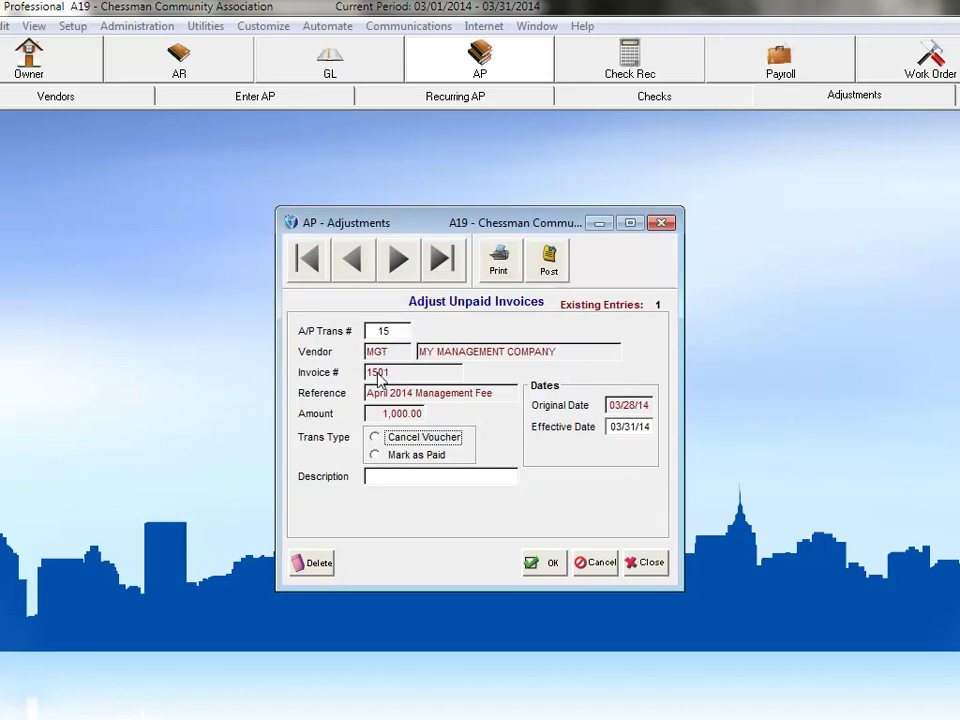
click(374, 455)
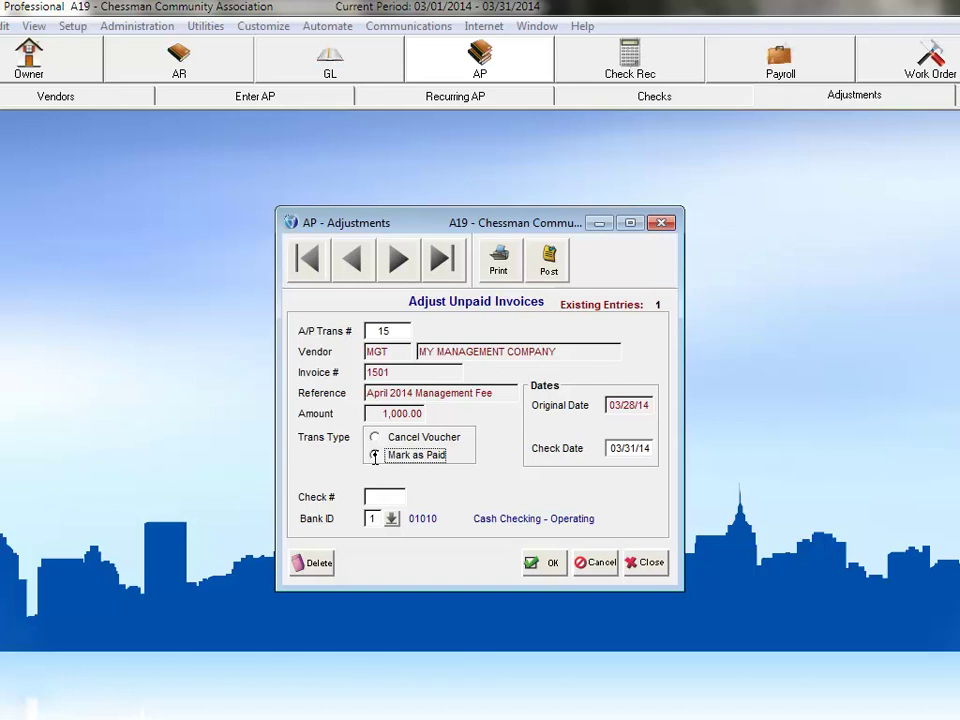
click(619, 450)
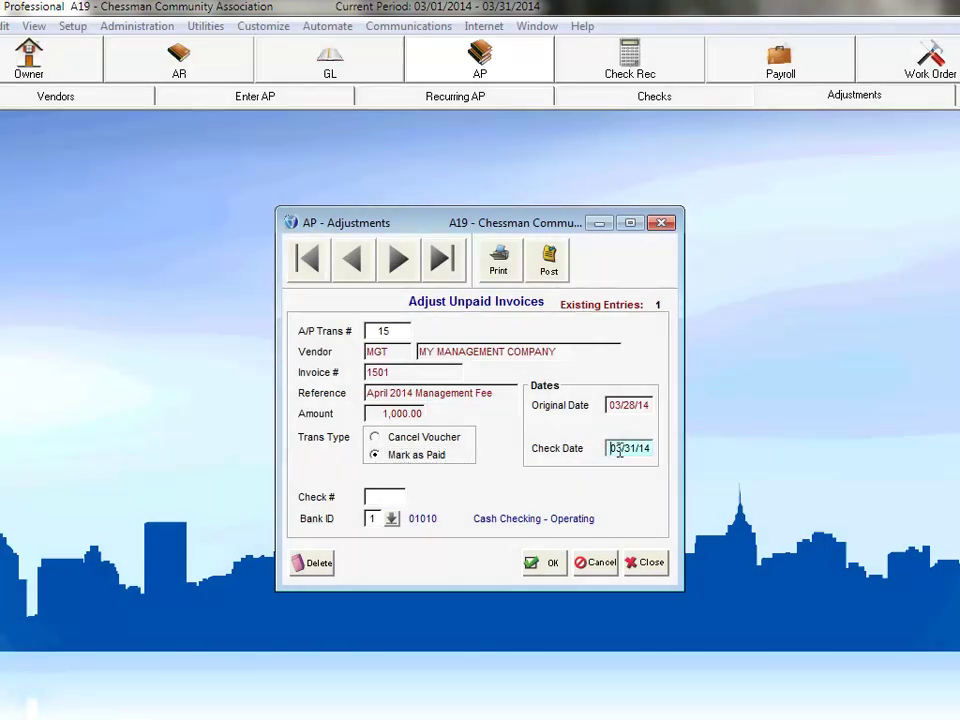
drag(619, 451, 637, 450)
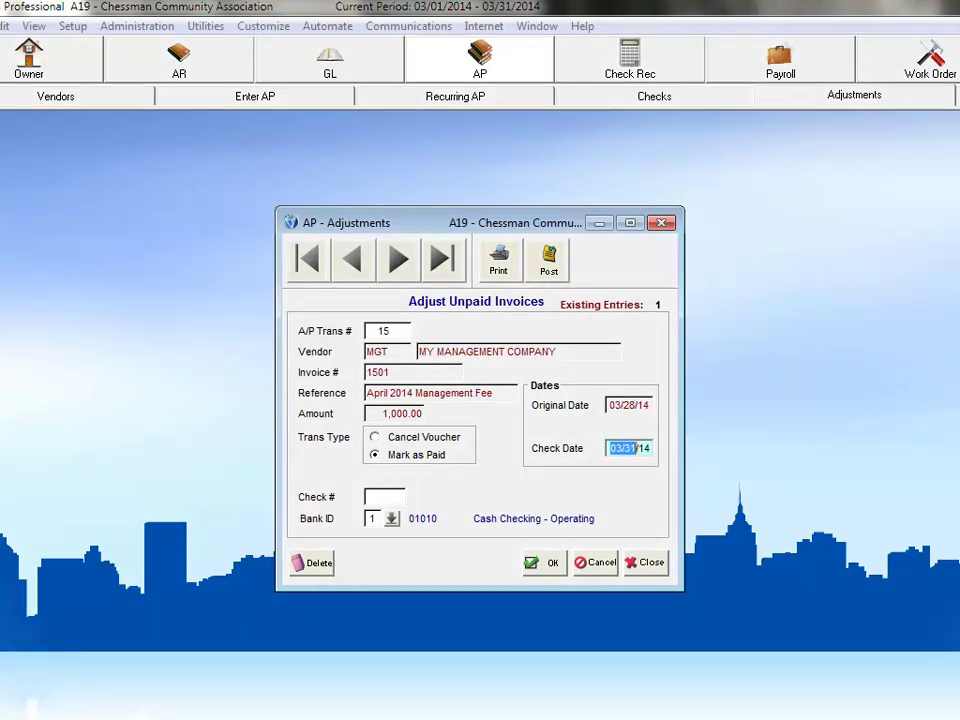
text(04/01)
Enter check number 1442 with bank ID 1, Cash Checking - Operating, and save the paid adjustment.
click(384, 499)
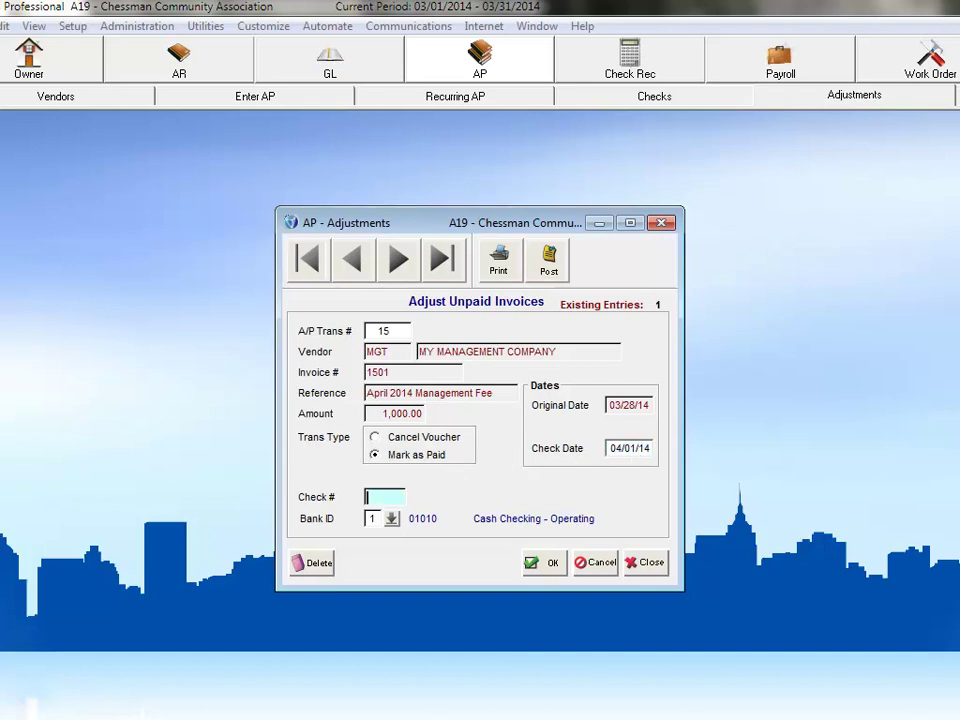
text(1442)
key(Tab)
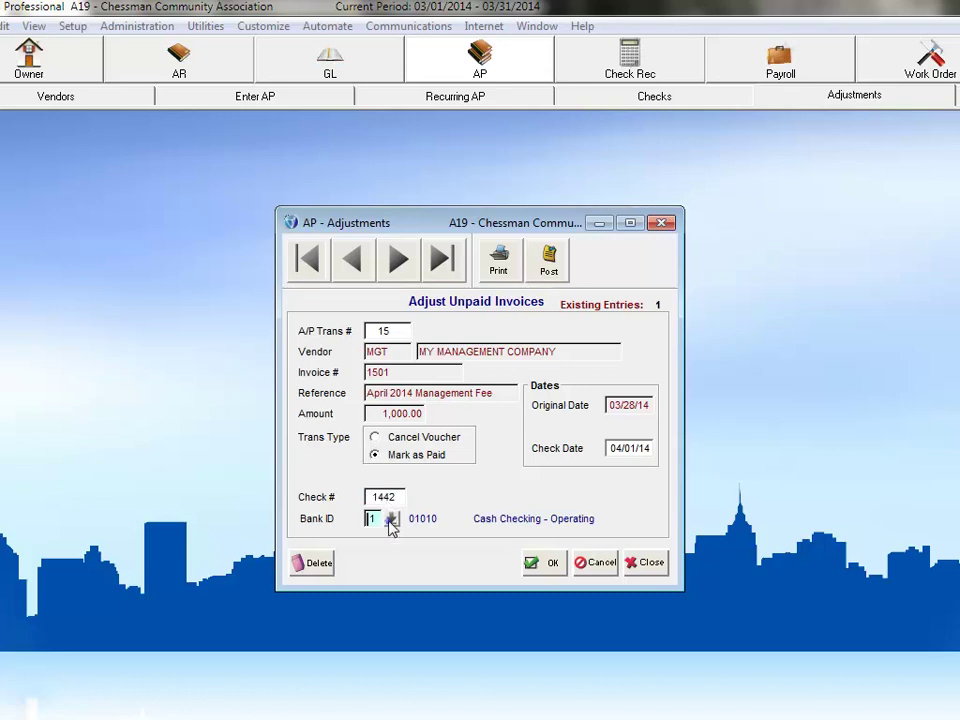
click(391, 518)
click(329, 309)
click(546, 564)
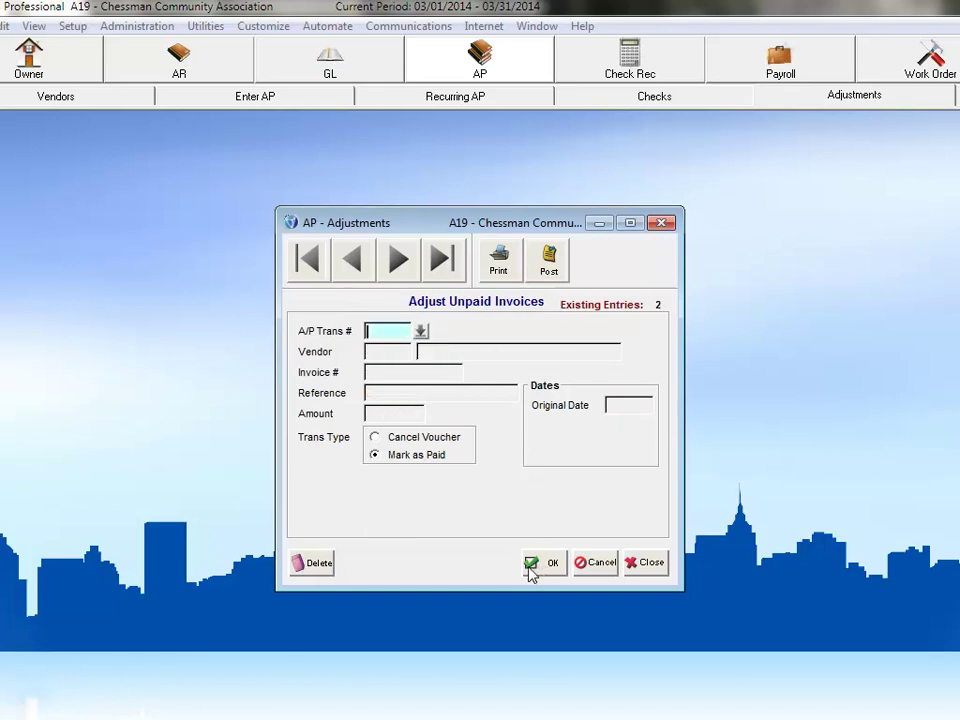
Review the two saved adjustment entries and post them.
click(399, 262)
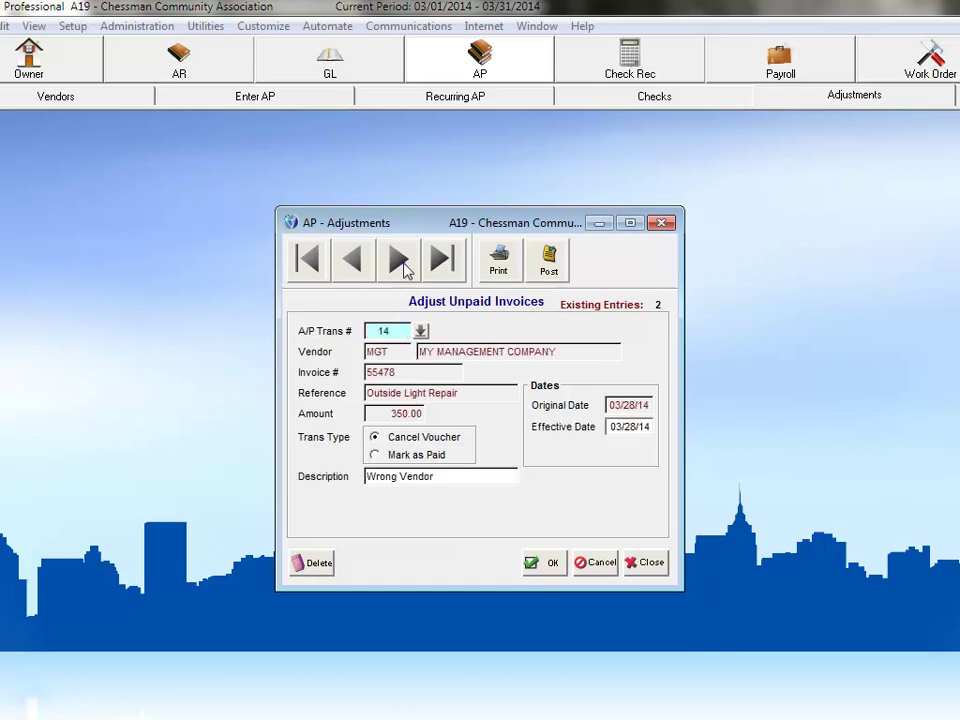
click(404, 266)
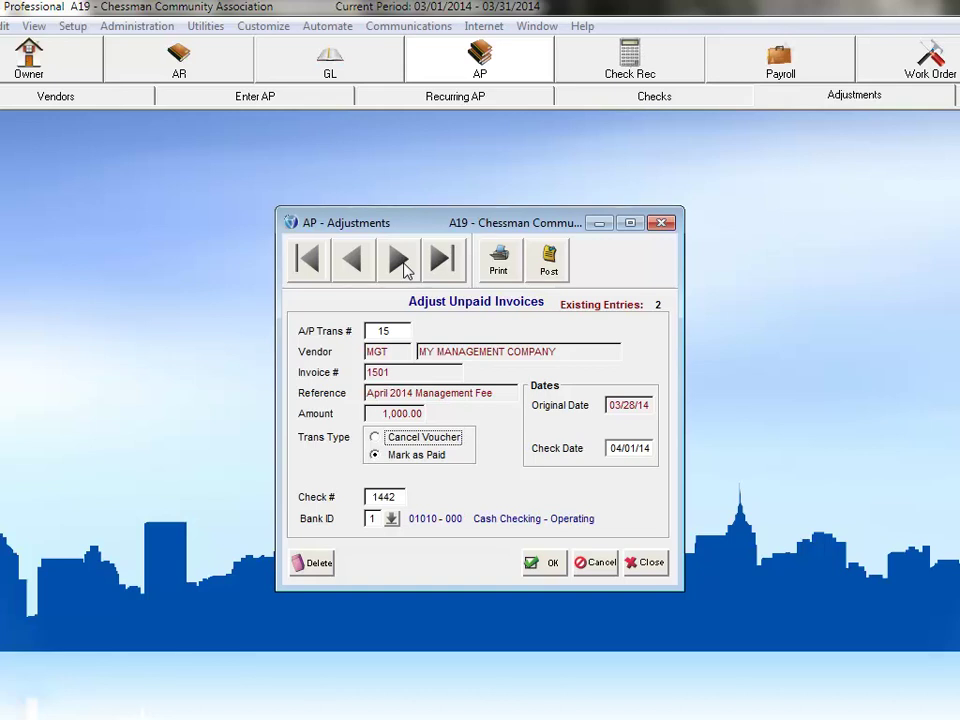
click(549, 266)
click(487, 418)
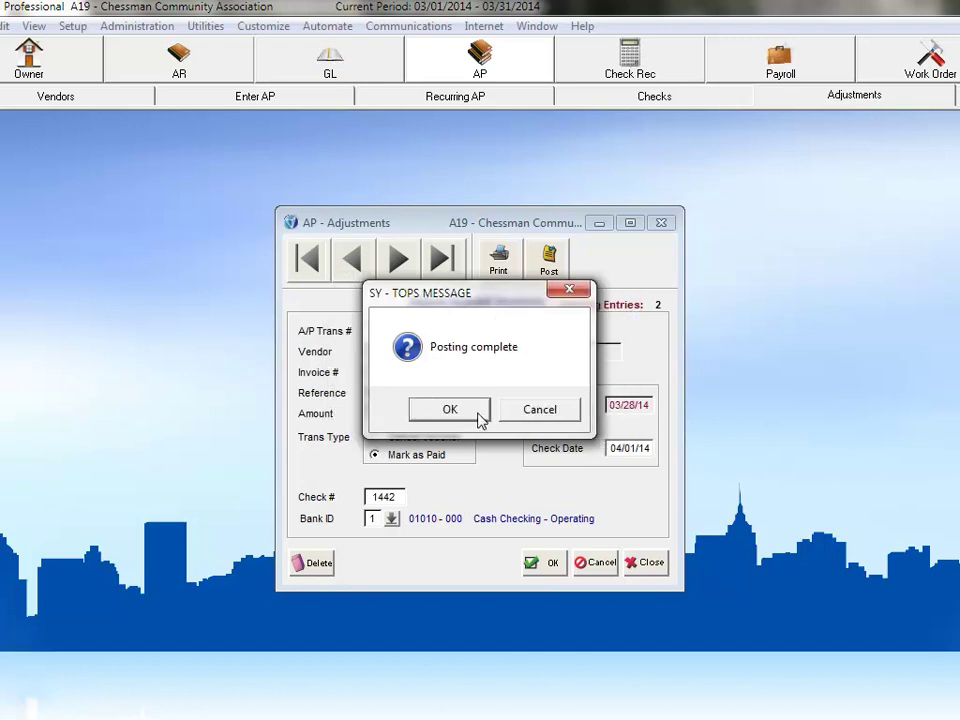
click(461, 417)
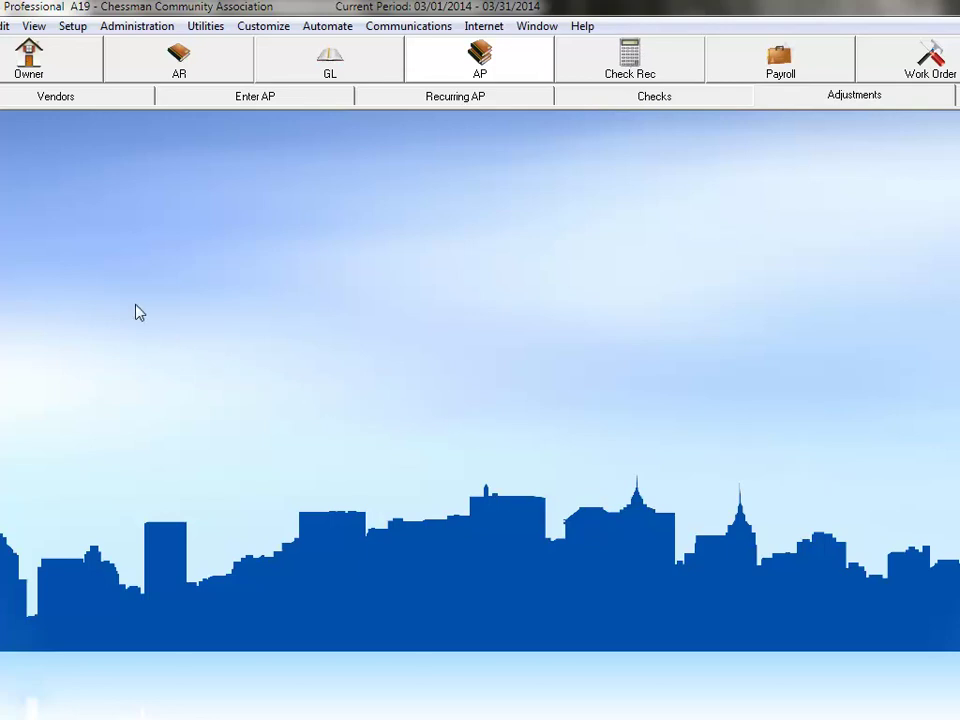
Look up vendor MGT, My Management Company, in the vendor records and bring up its transaction history.
click(66, 100)
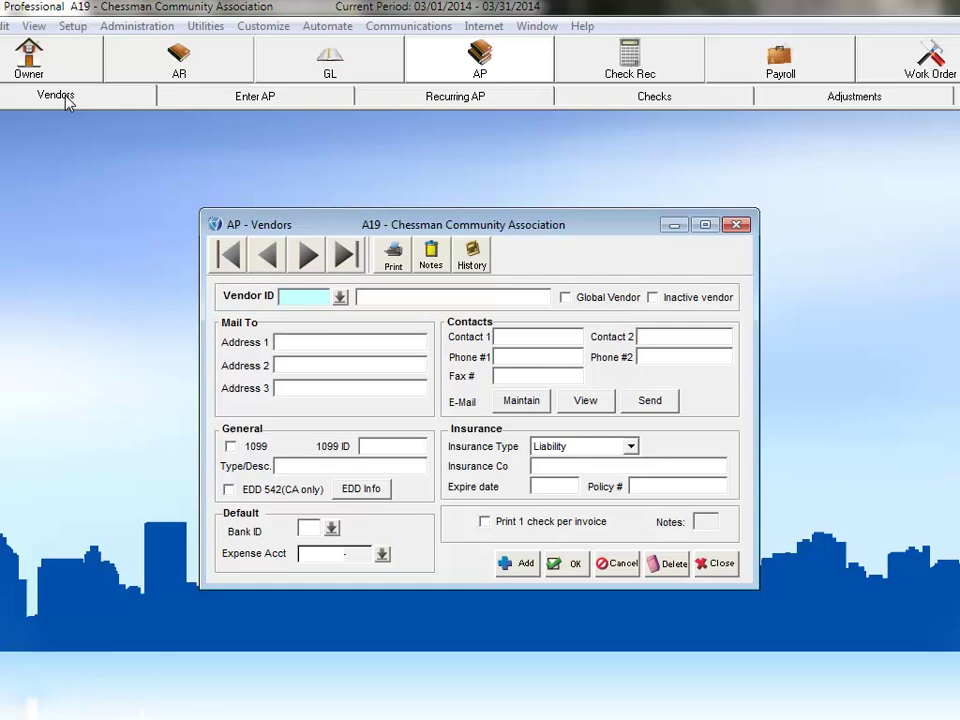
click(340, 297)
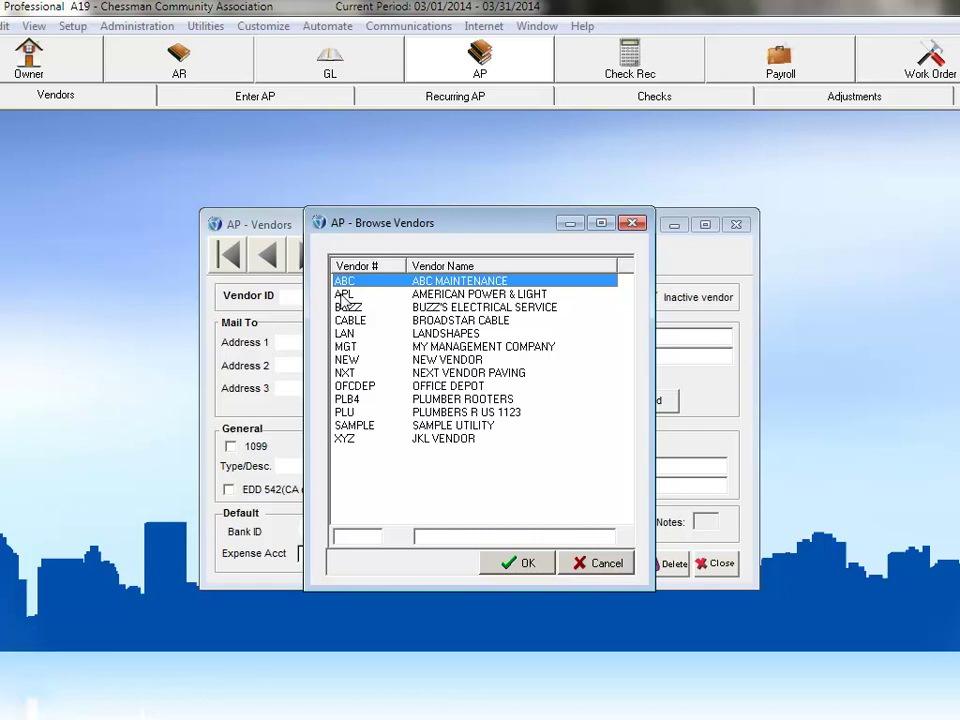
double_click(432, 347)
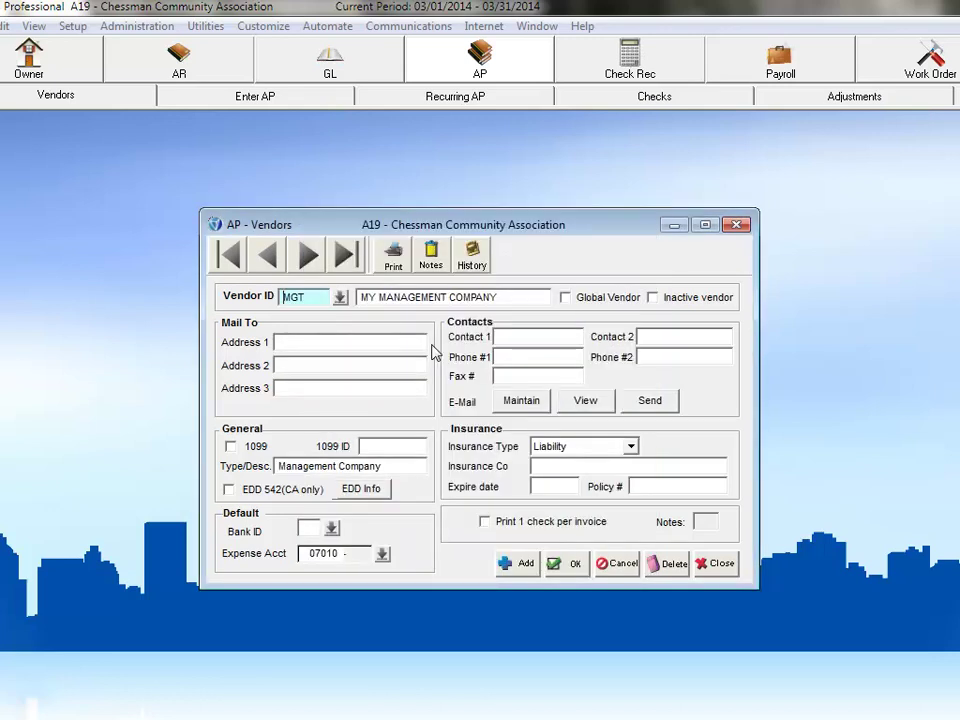
click(471, 256)
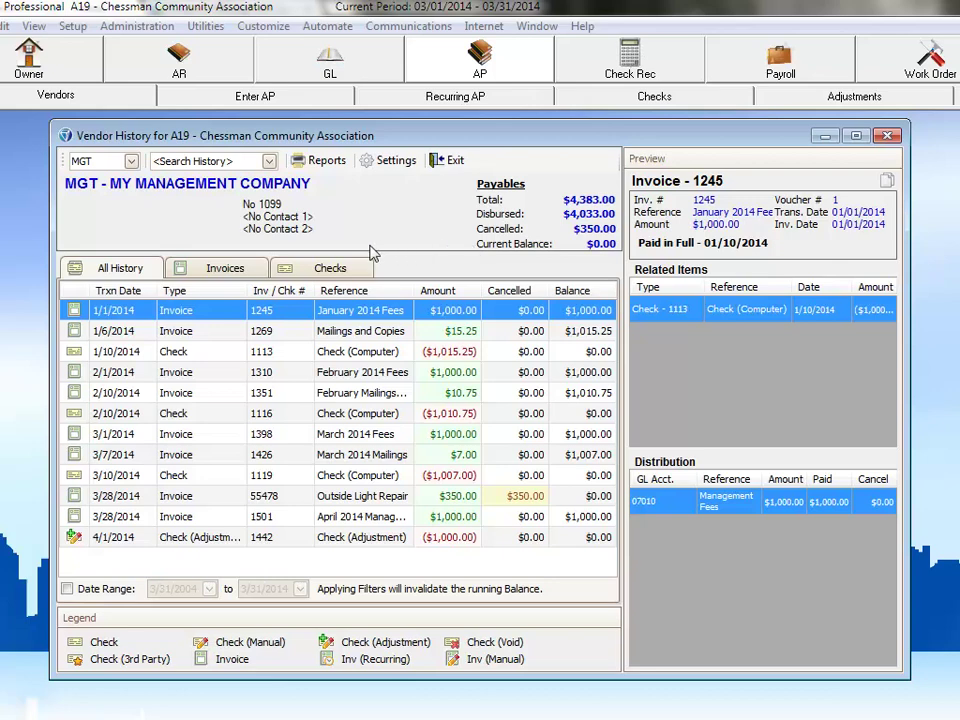
Examine the adjustments related to invoices 1501 and 55478 in the vendor's invoice history, and close the history and vendor record.
click(222, 272)
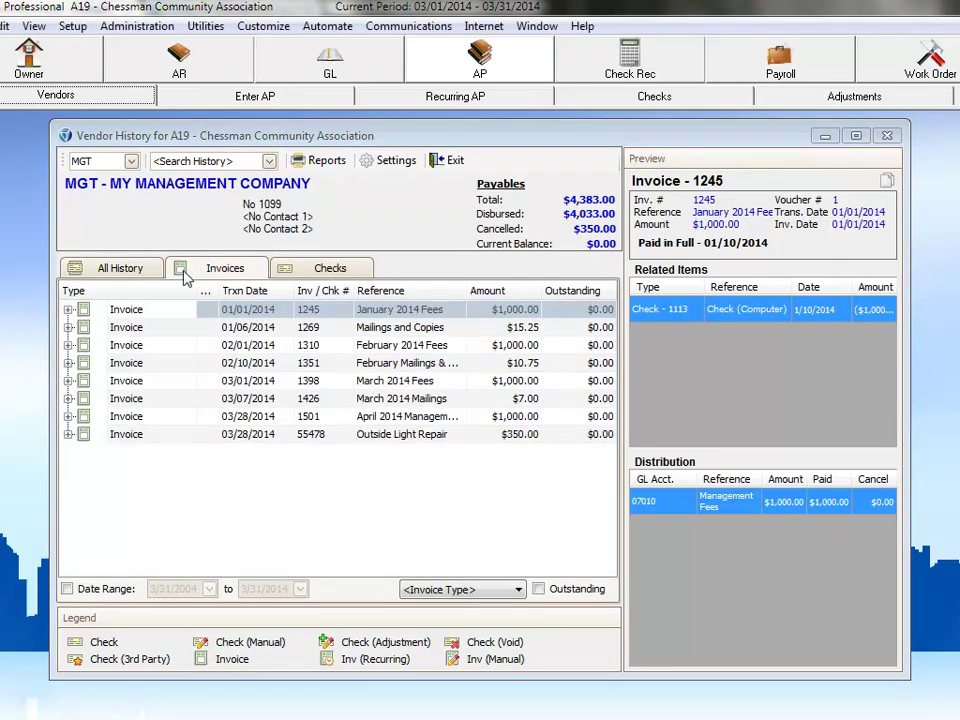
click(68, 416)
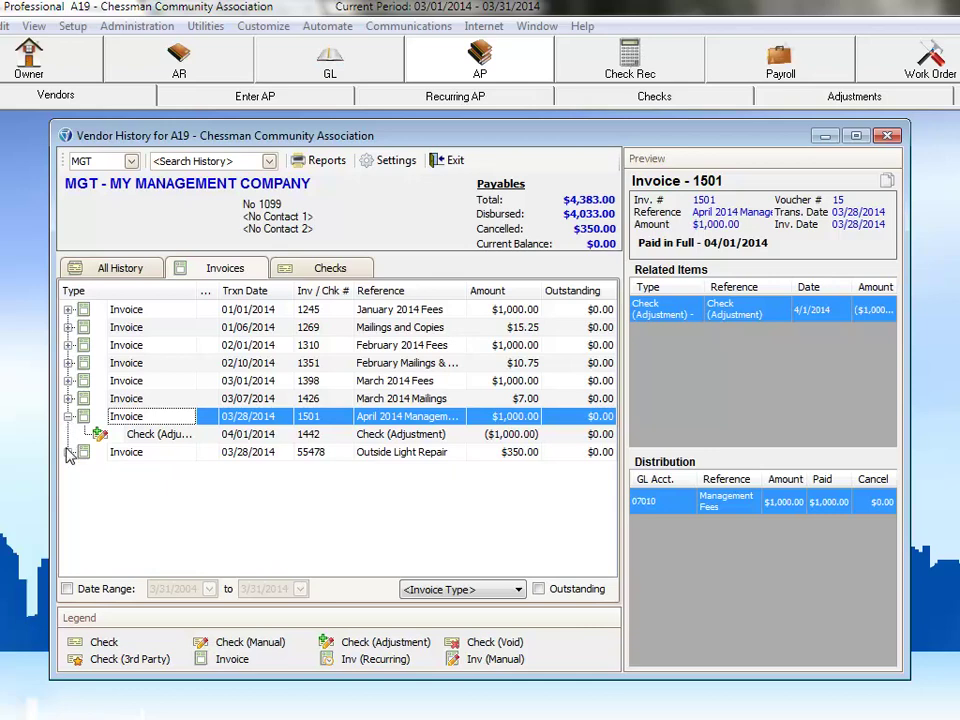
click(68, 452)
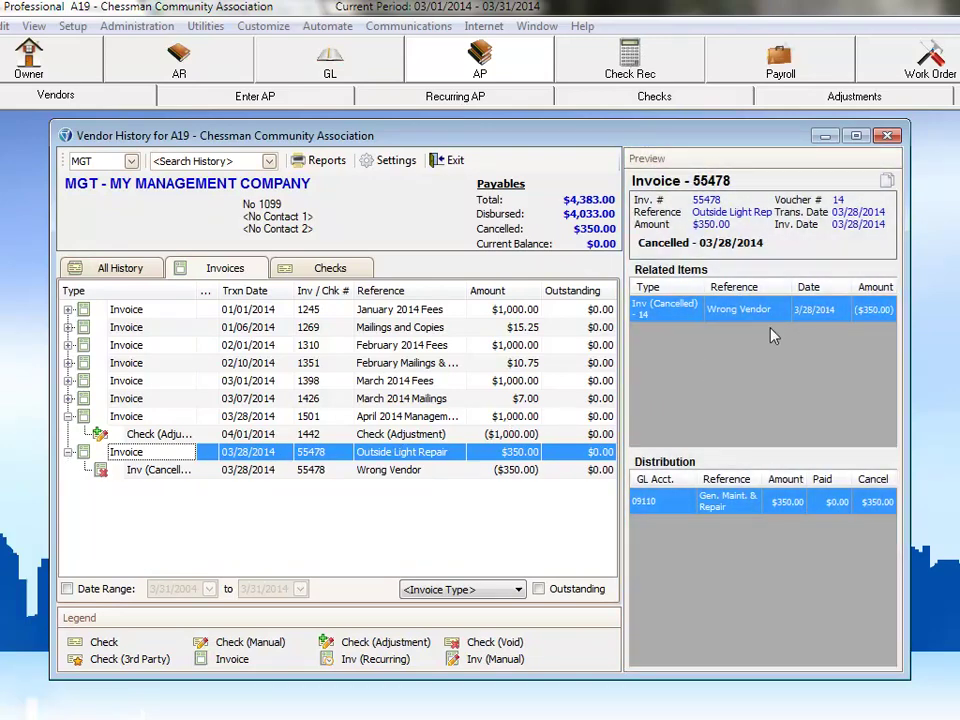
click(886, 135)
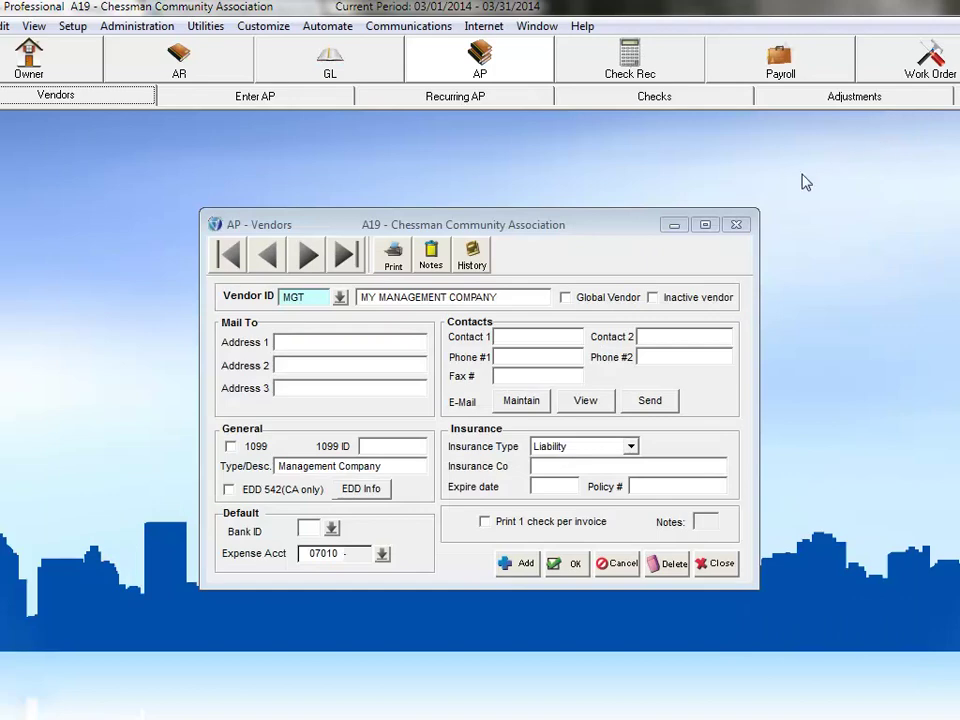
click(718, 564)
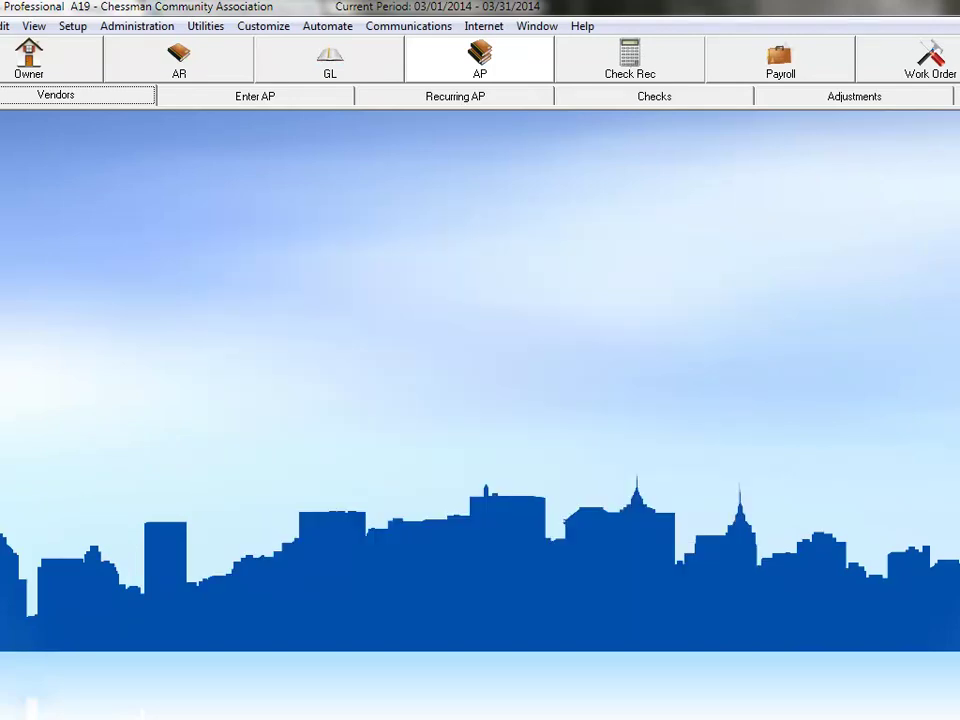